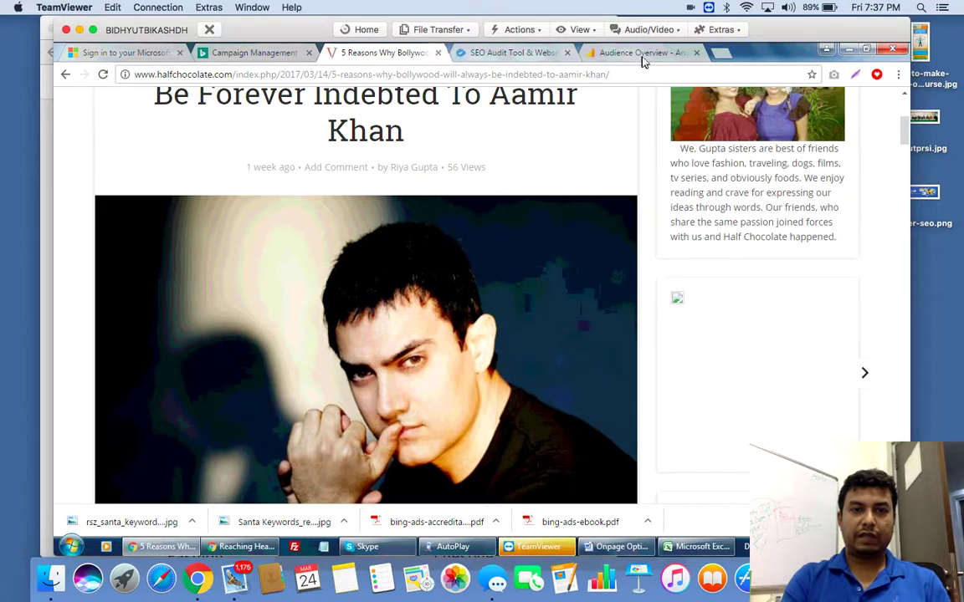
Step: Open the Administration page of Google Analytics and start creating a new account
left_click(641, 55)
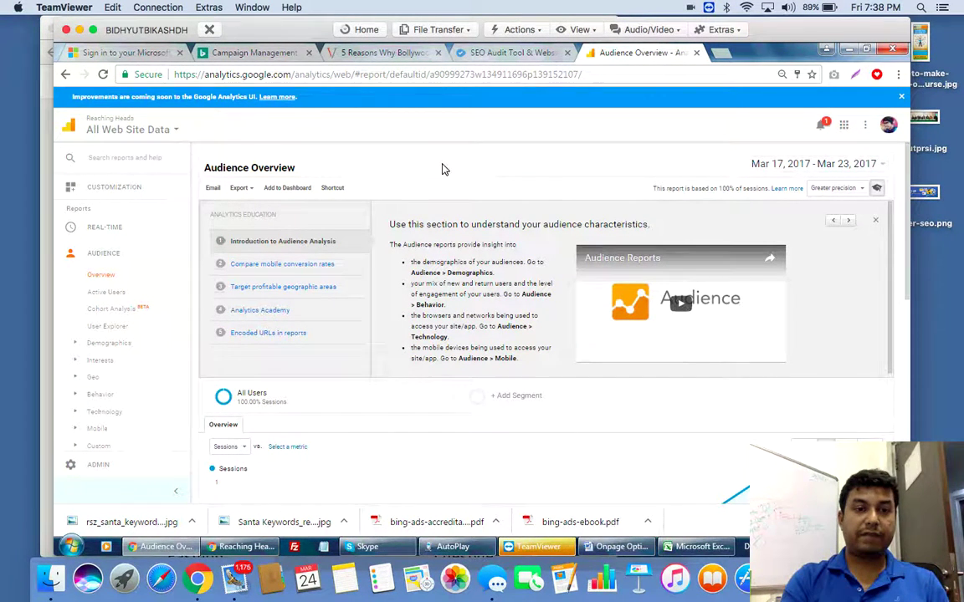
left_click(172, 131)
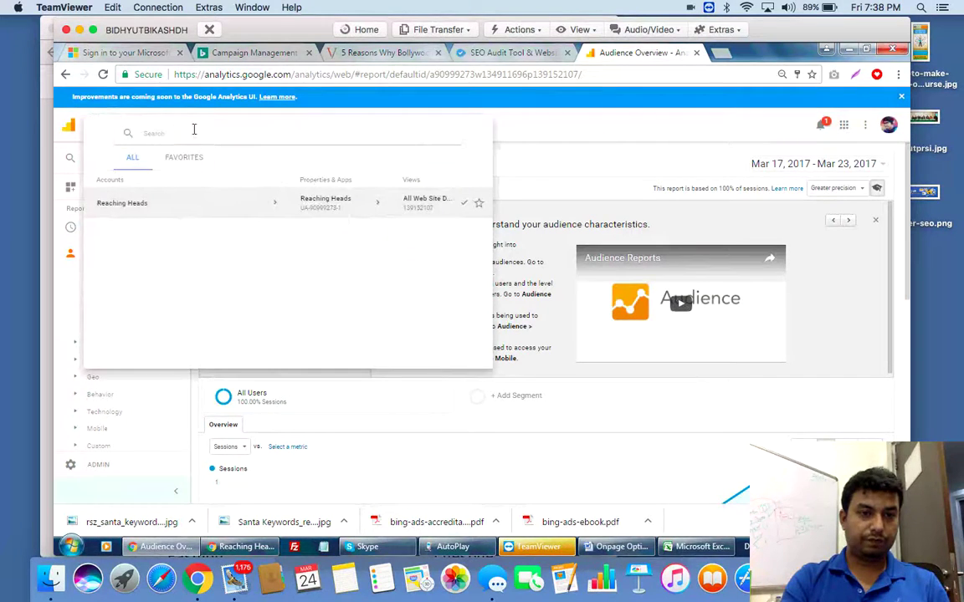
left_click(603, 144)
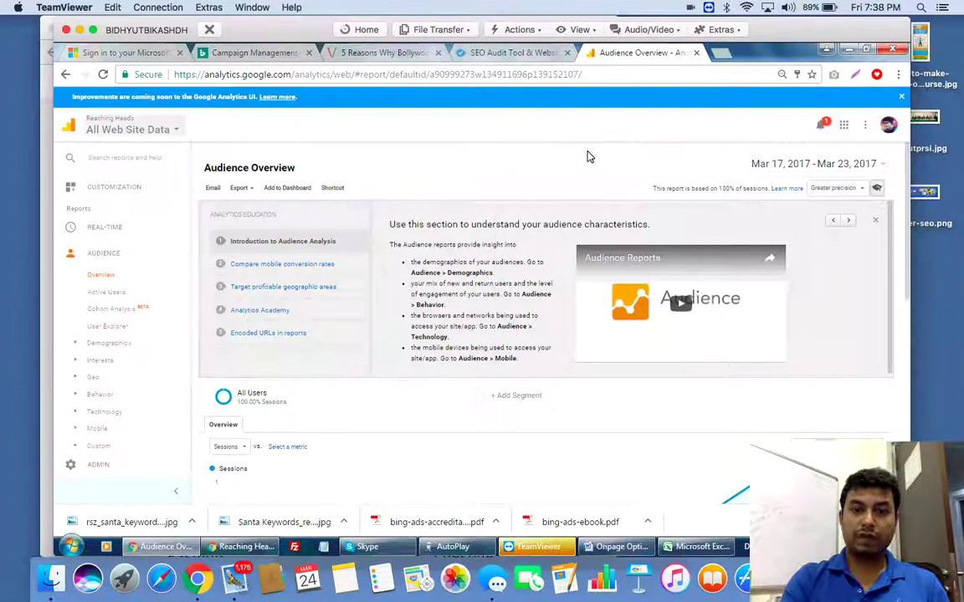
left_click(97, 465)
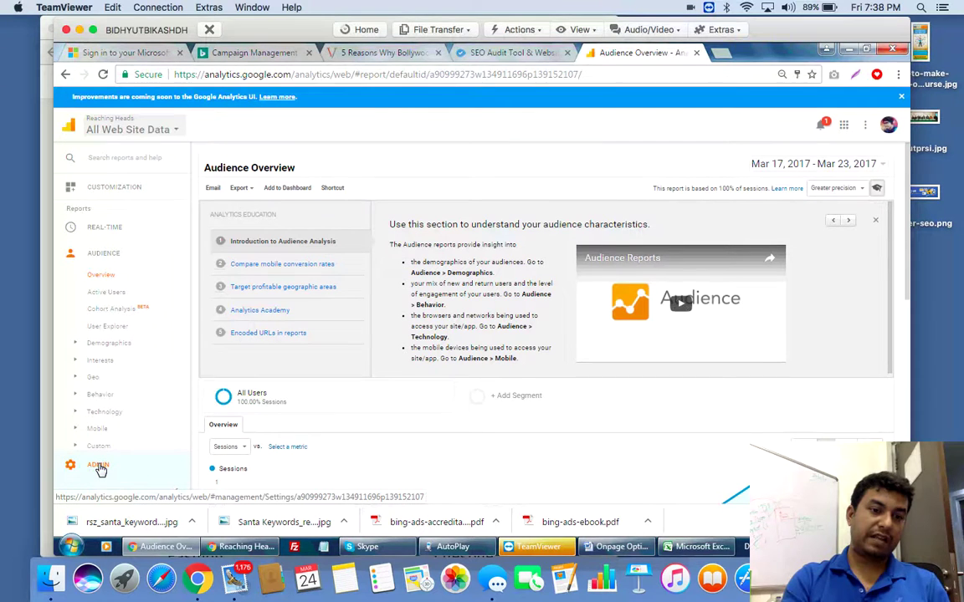
left_click(100, 469)
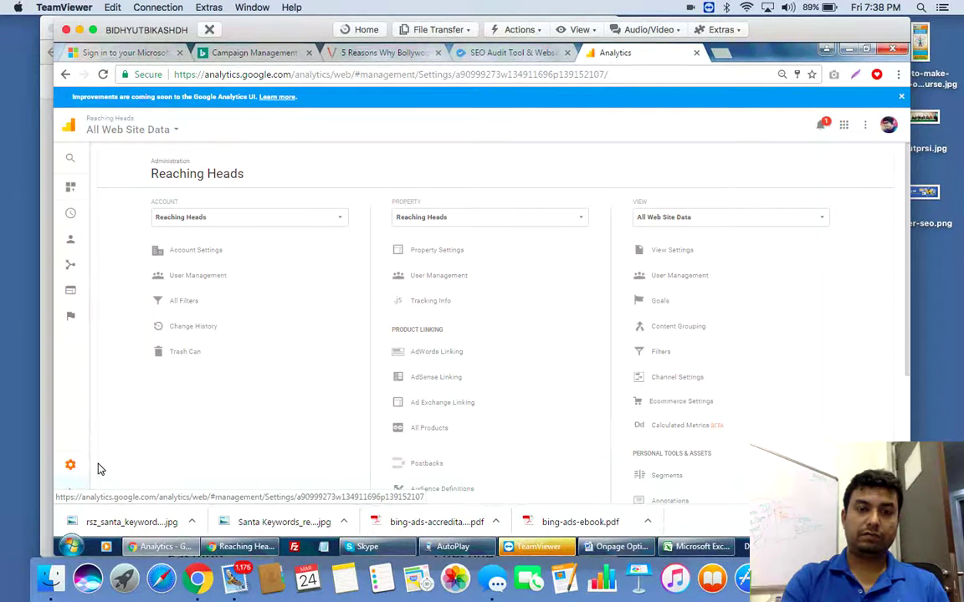
left_click(292, 221)
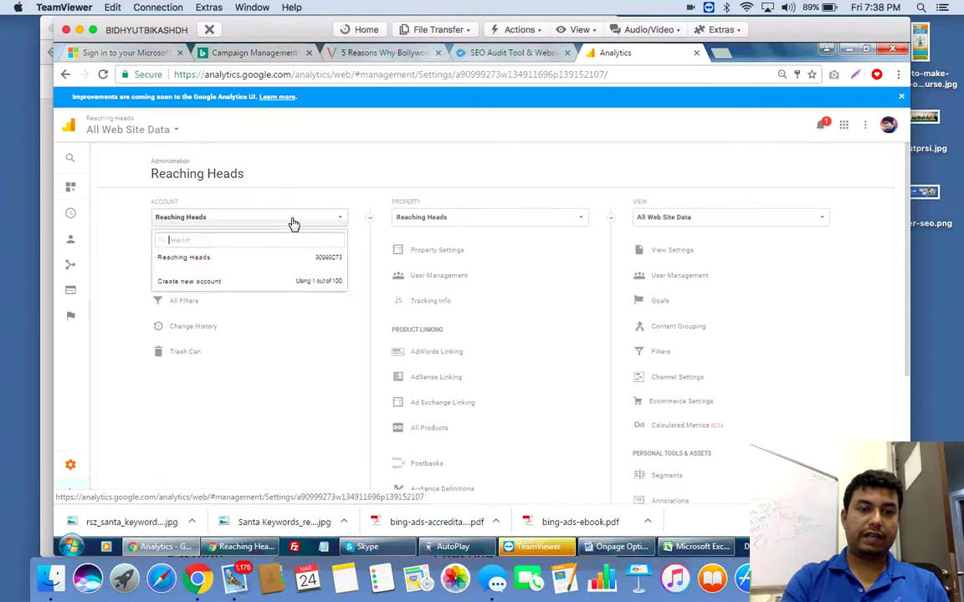
left_click(209, 284)
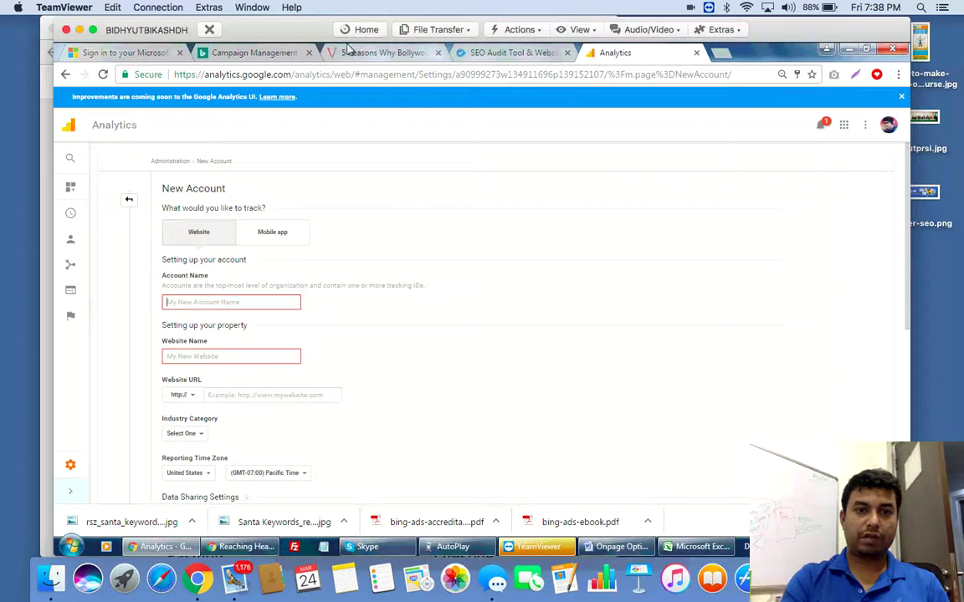
left_click(231, 553)
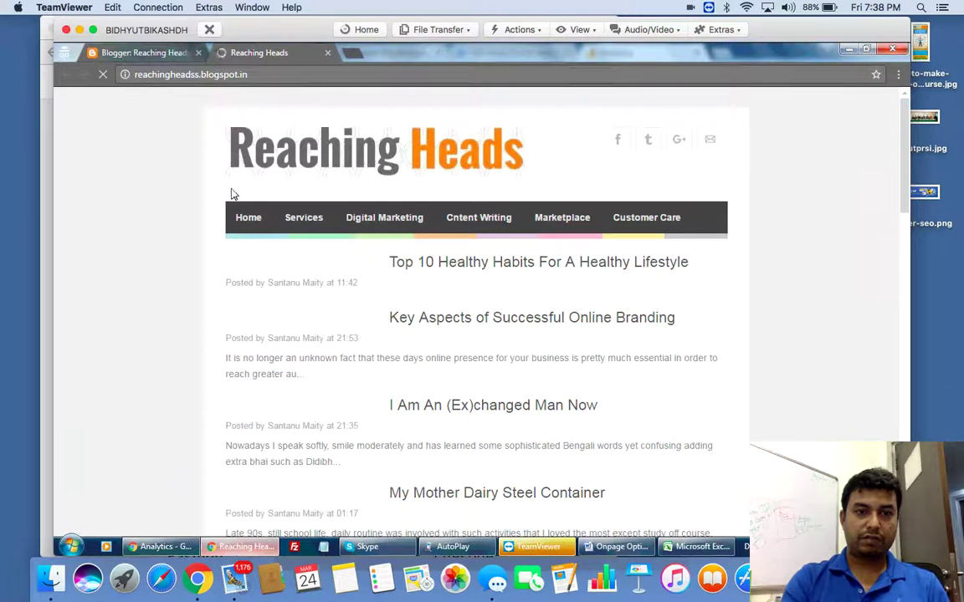
right_click(222, 79)
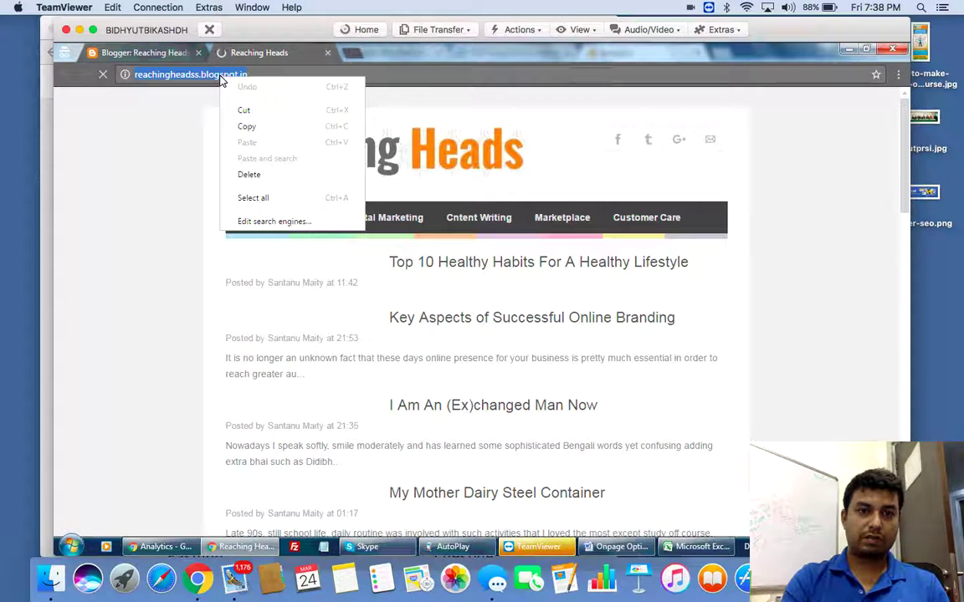
left_click(254, 128)
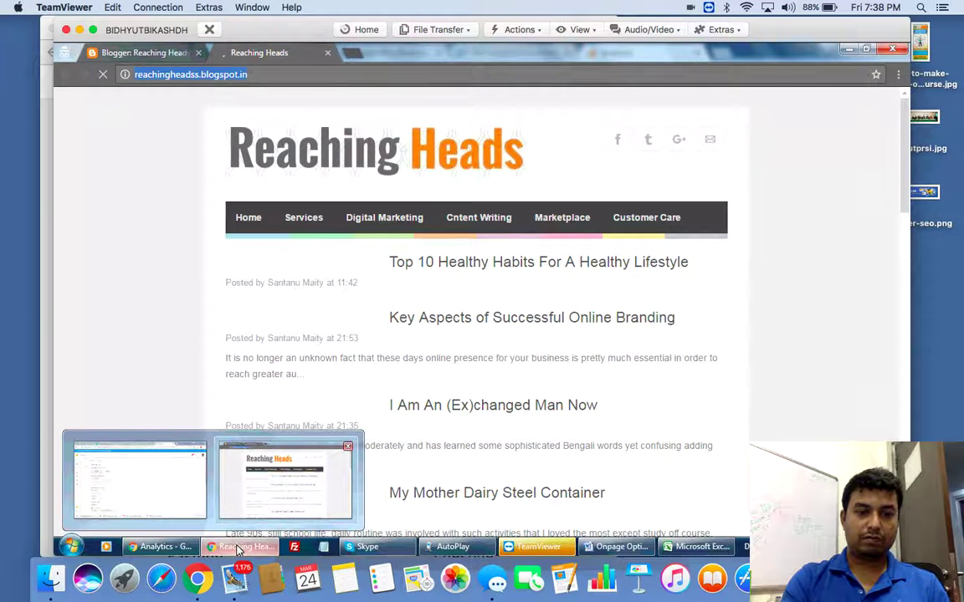
left_click(238, 547)
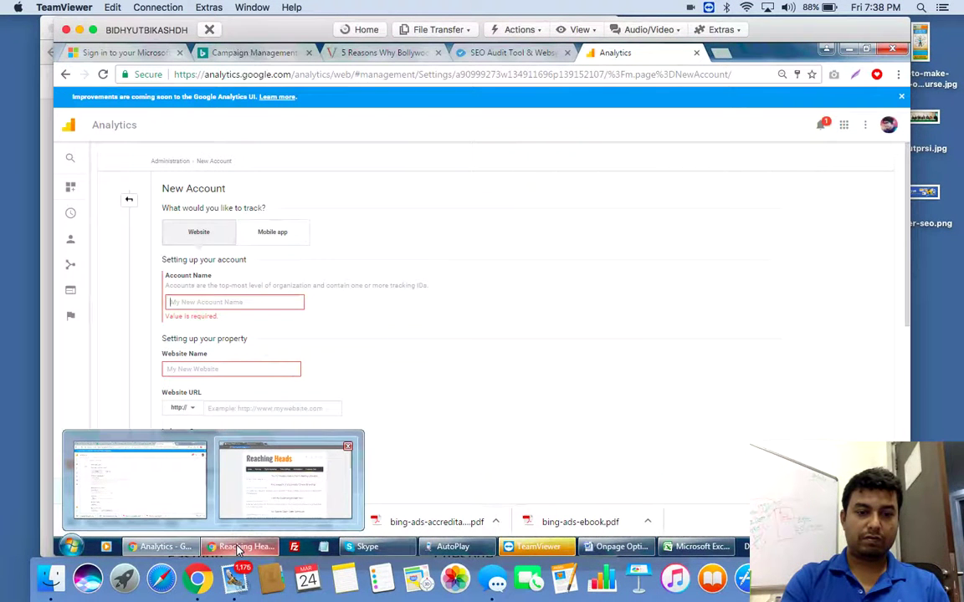
right_click(221, 305)
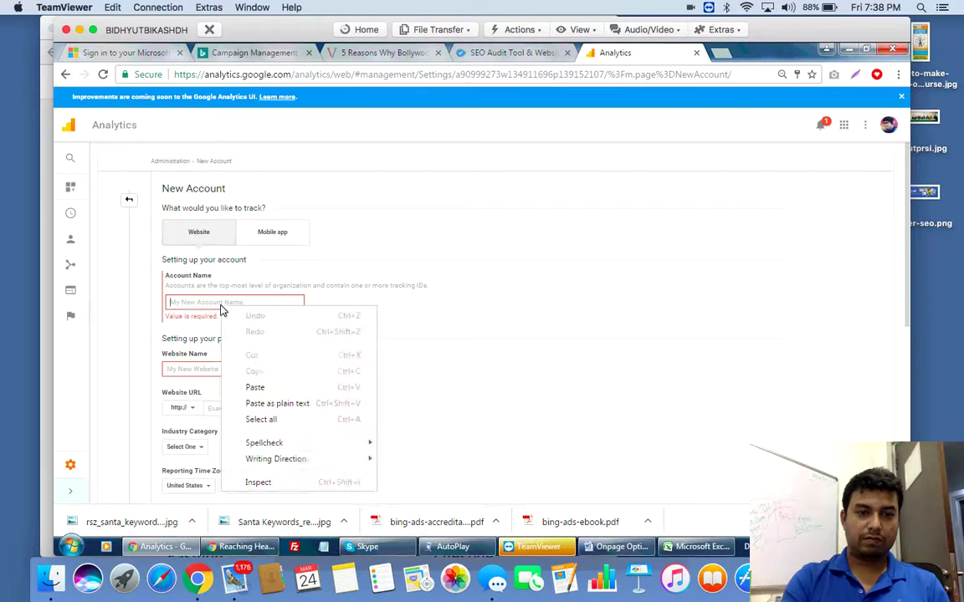
left_click(256, 388)
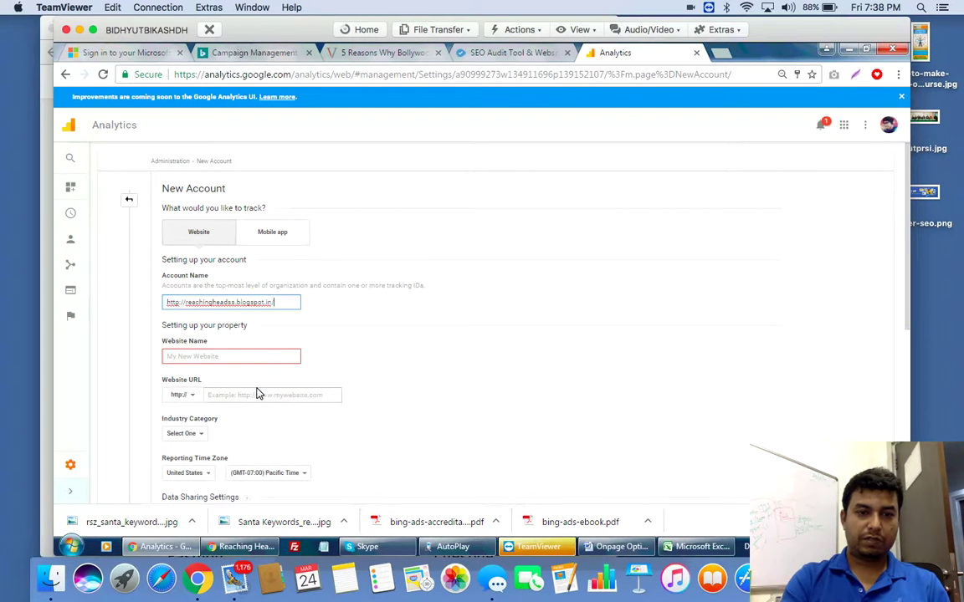
left_click(234, 354)
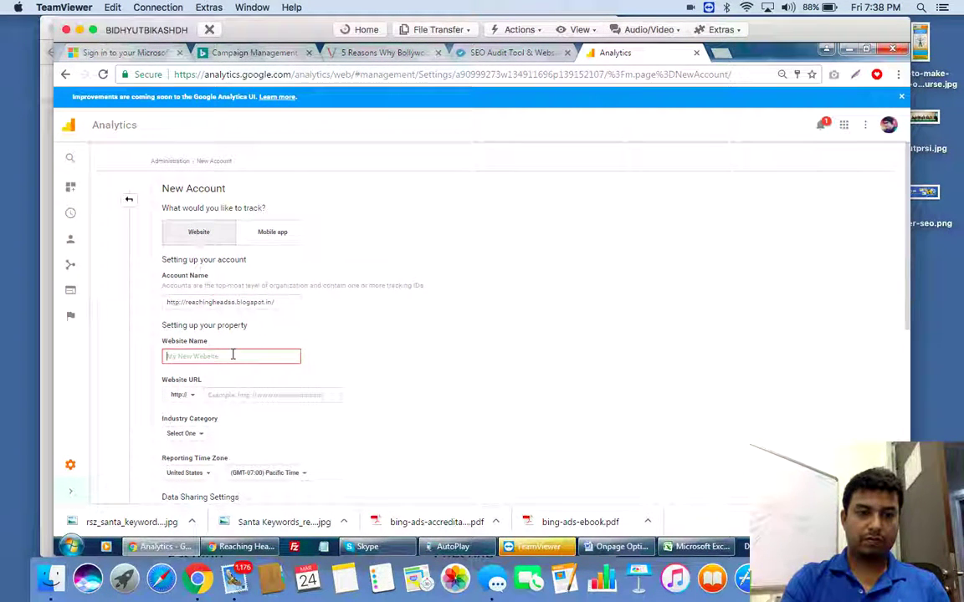
right_click(232, 355)
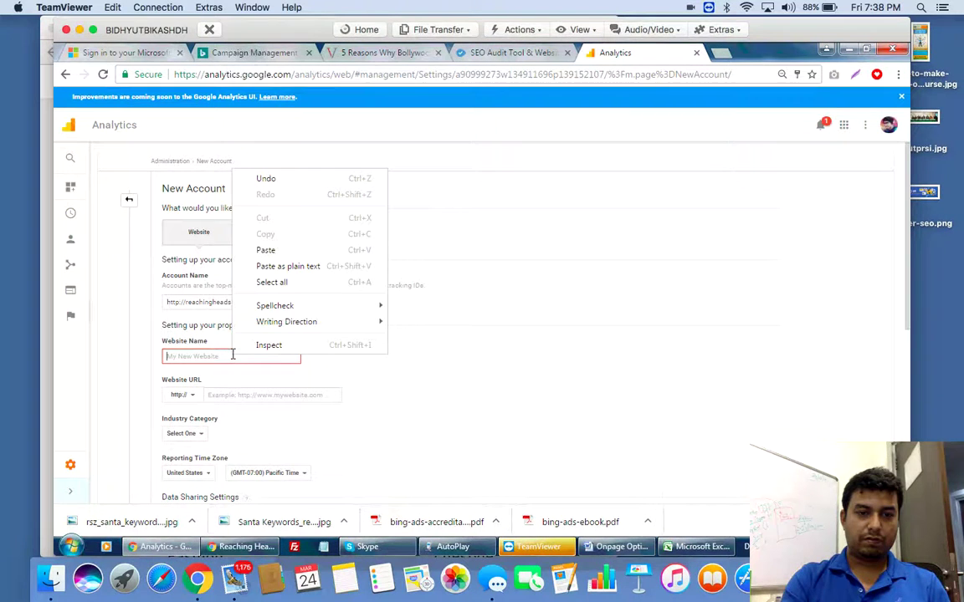
left_click(282, 250)
left_click(241, 395)
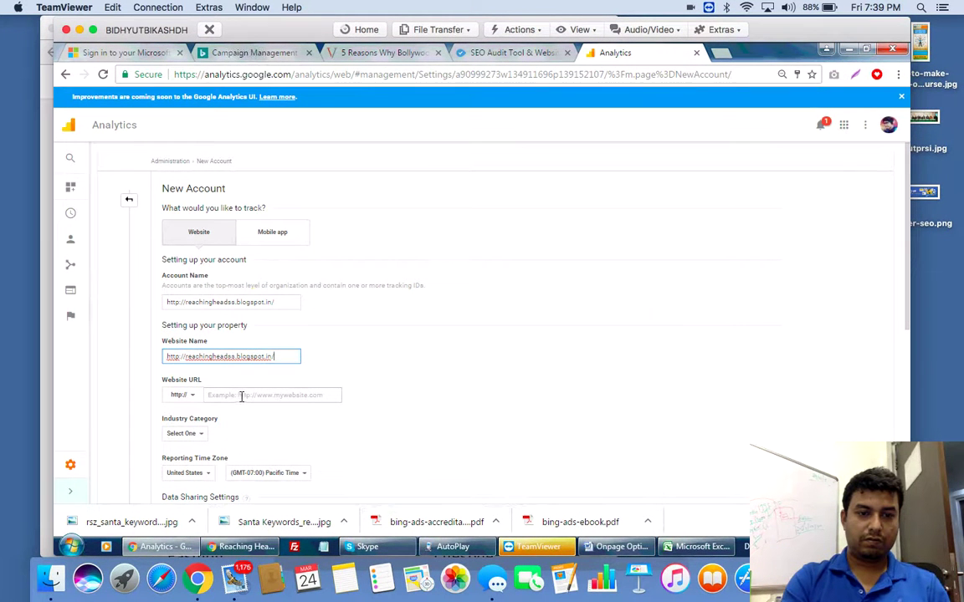
right_click(240, 396)
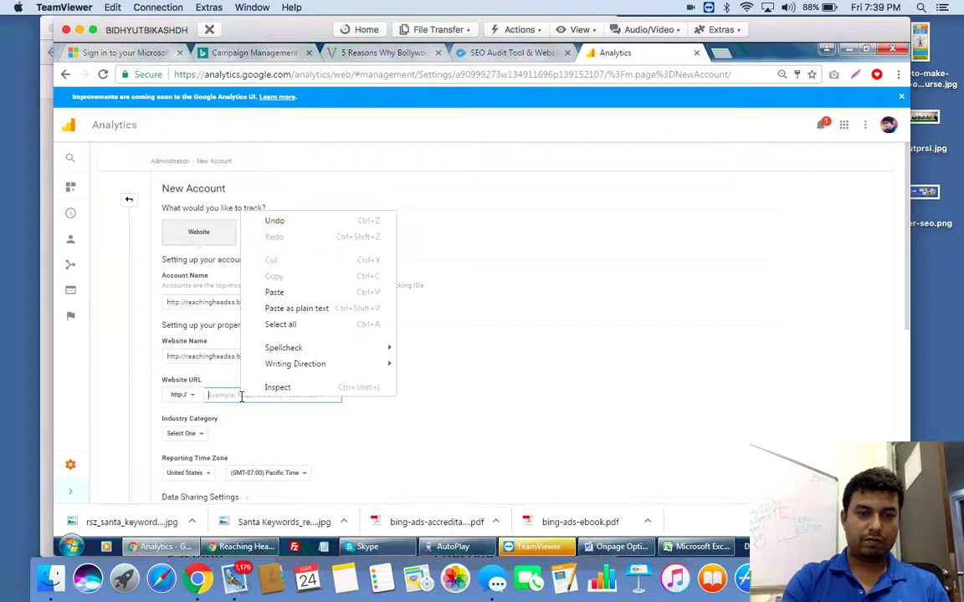
left_click(275, 293)
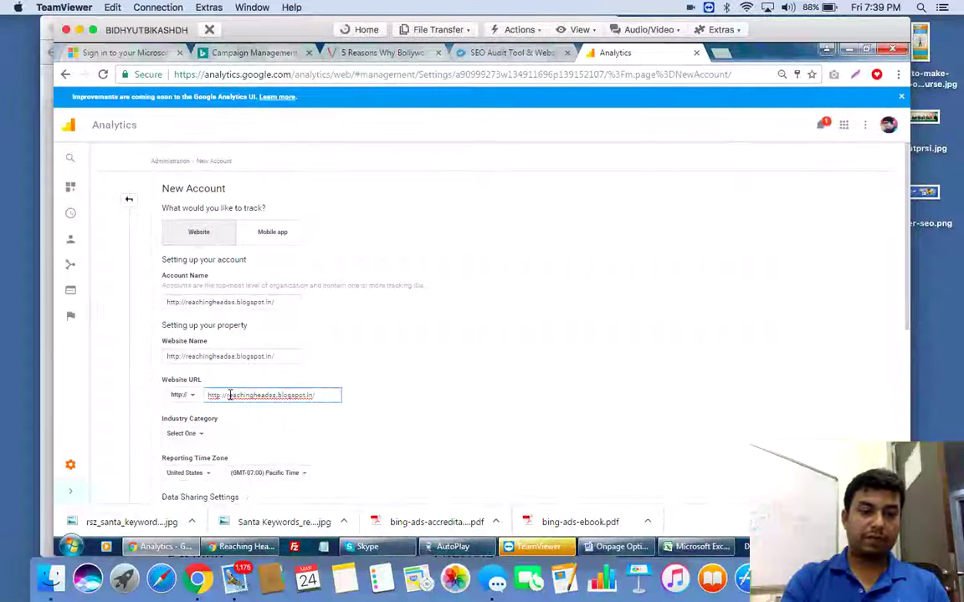
key("BackSpace")
key("BackSpace")
key("BackSpace")
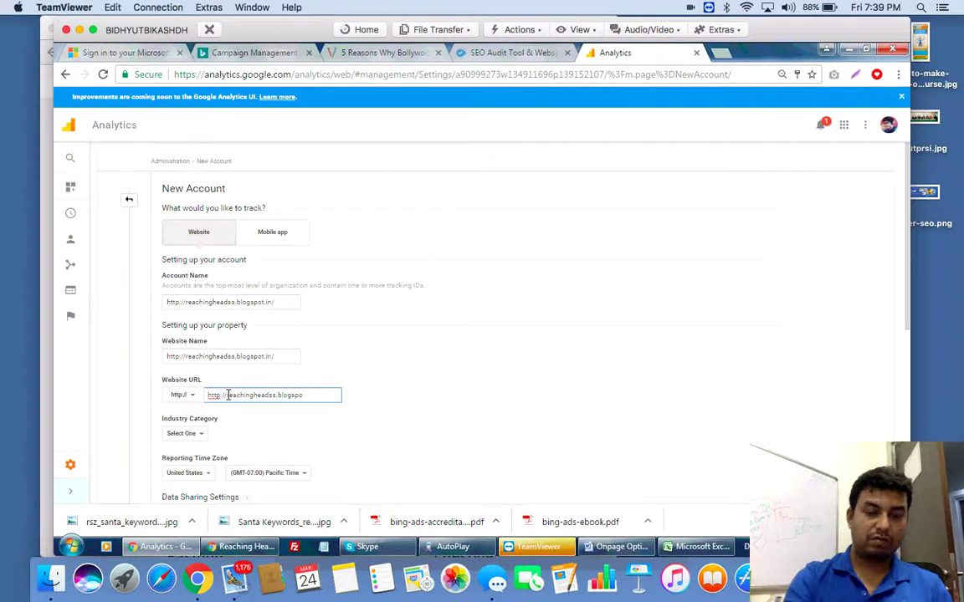
key("super+a")
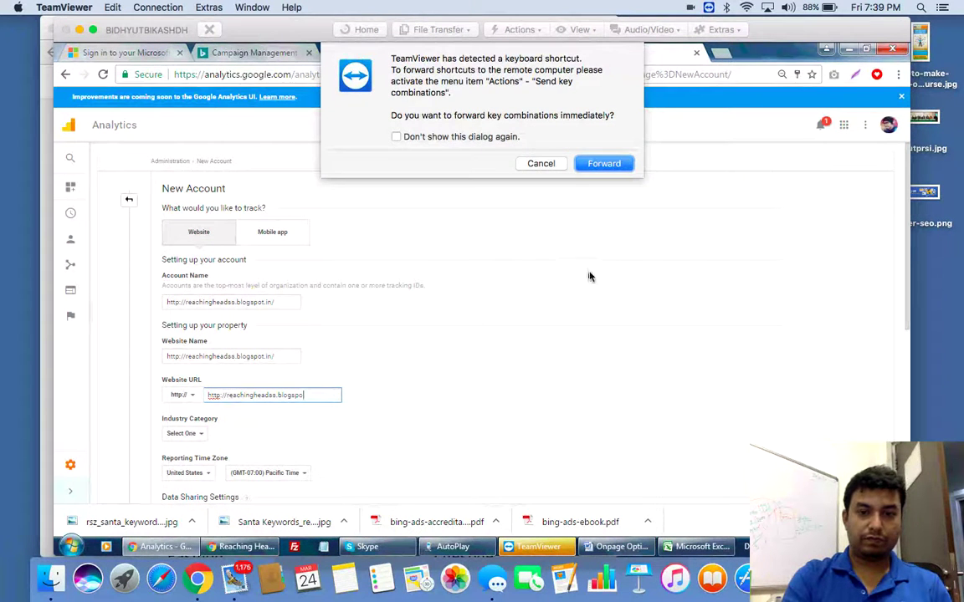
left_click(539, 163)
left_click(310, 394)
key("BackSpace")
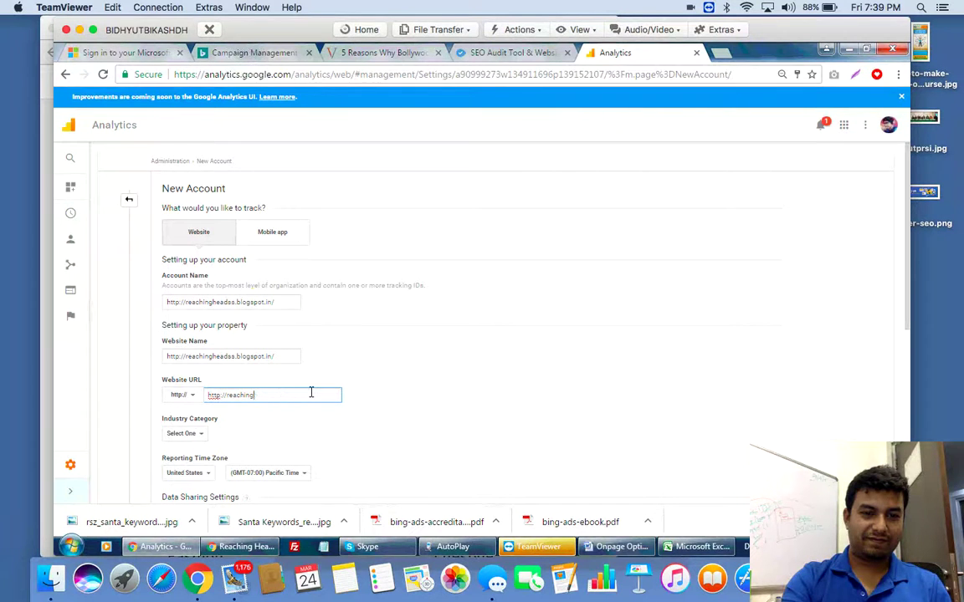
key("BackSpace")
key("BackSpace")
key("BackSpace")
key("BackSpace")
key("BackSpace")
key("BackSpace")
key("BackSpace")
key("BackSpace")
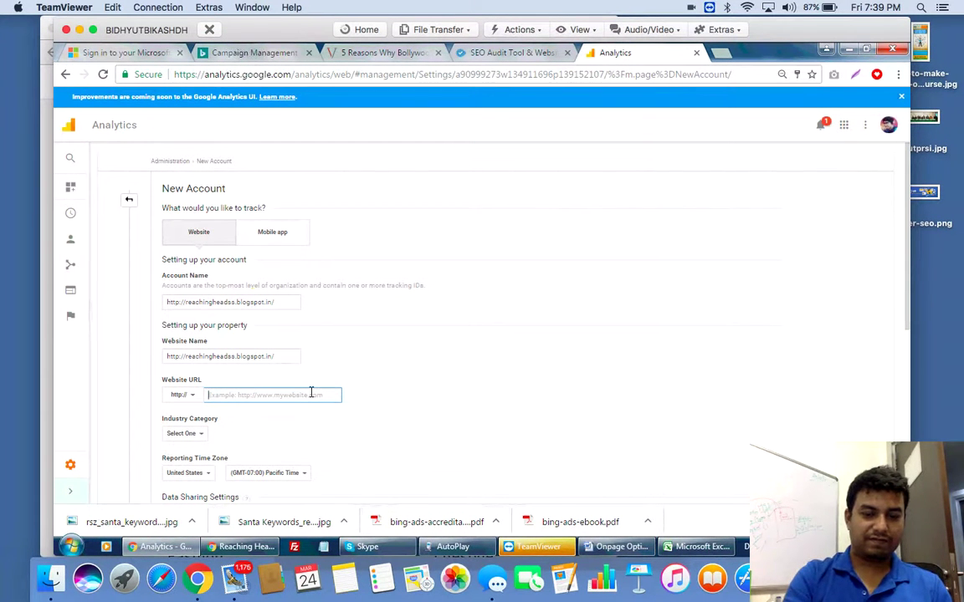
right_click(311, 393)
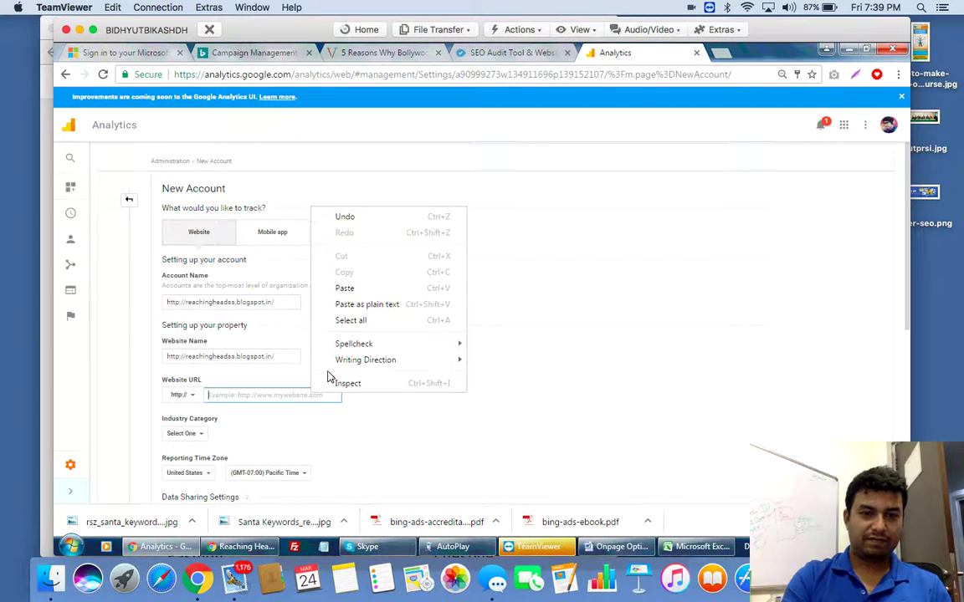
left_click(357, 289)
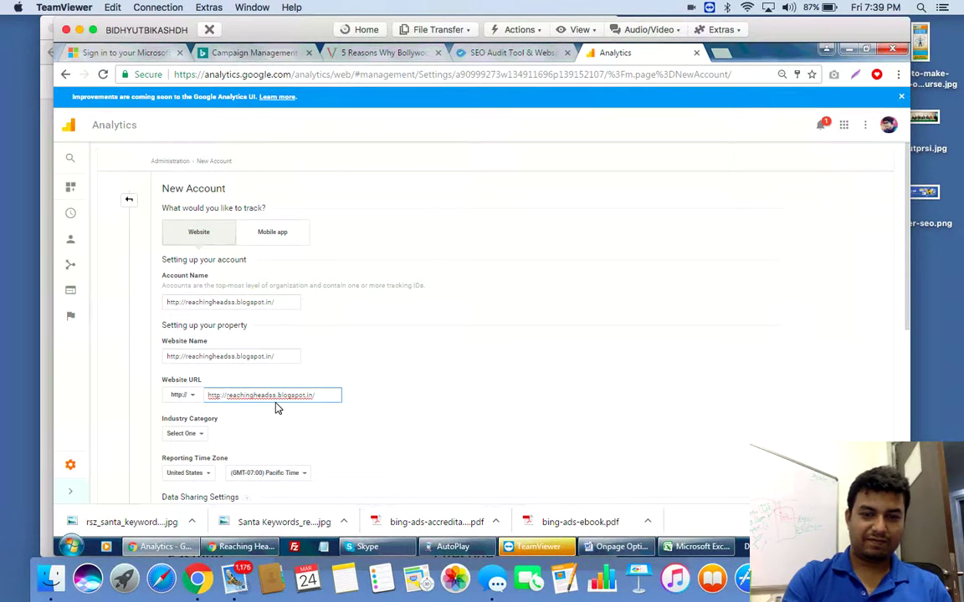
key("Home")
key("Delete")
key("Delete")
key("Delete")
key("Delete")
key("Delete")
key("Delete")
key("Delete")
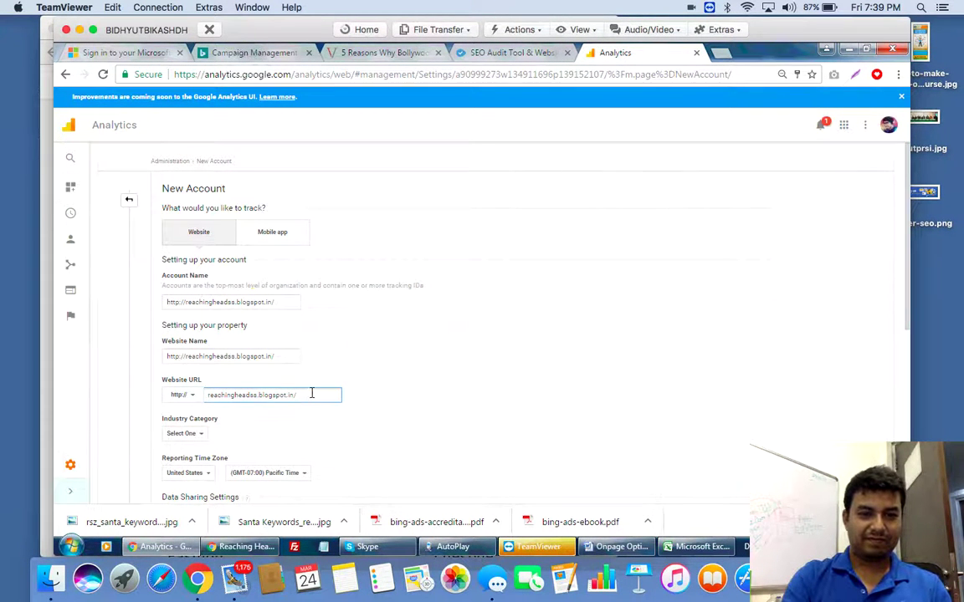
key("BackSpace")
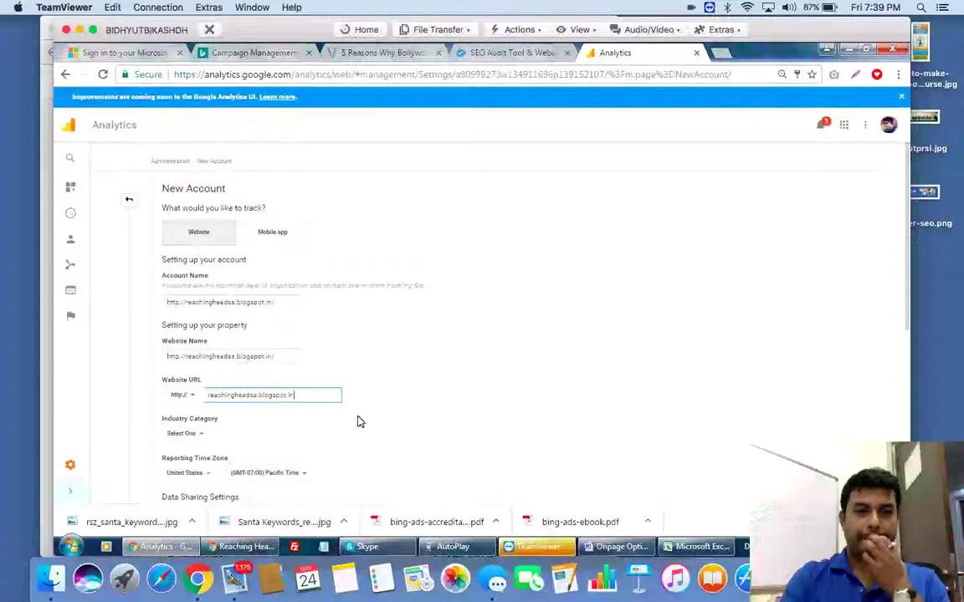
Step: Set the industry category of the new property to People and Society
left_click(192, 436)
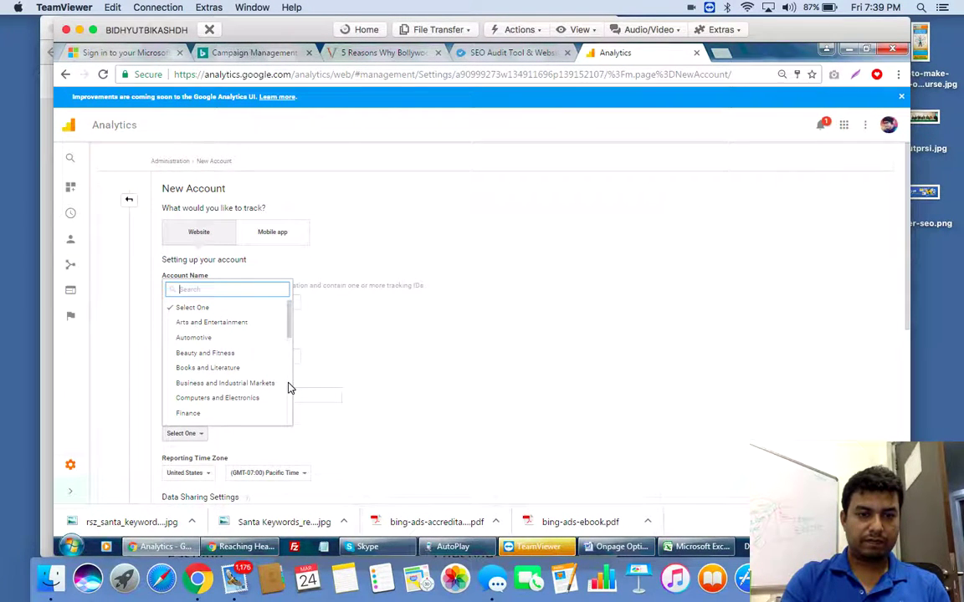
scroll(289, 388, "down", 3)
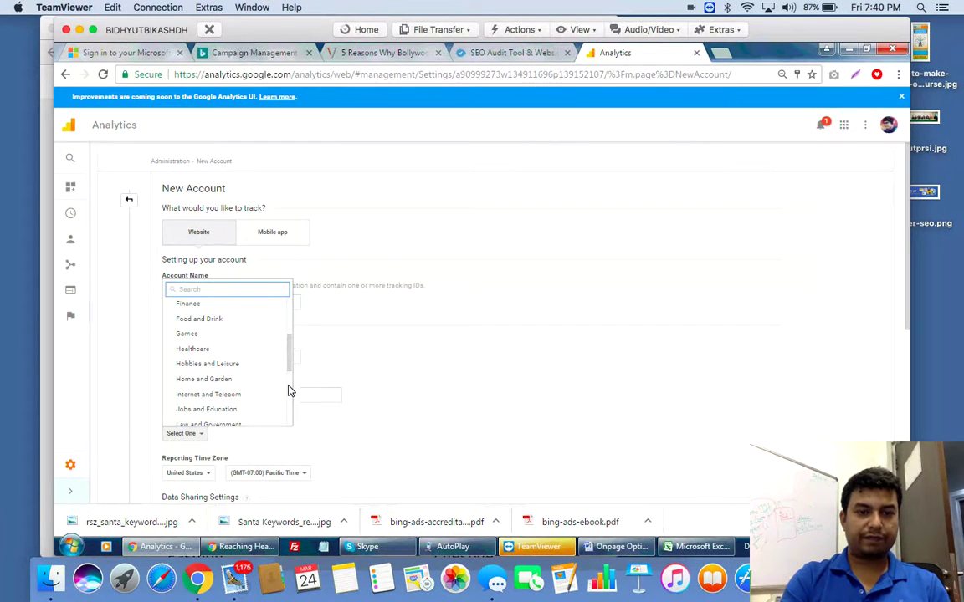
scroll(290, 393, "down", 3)
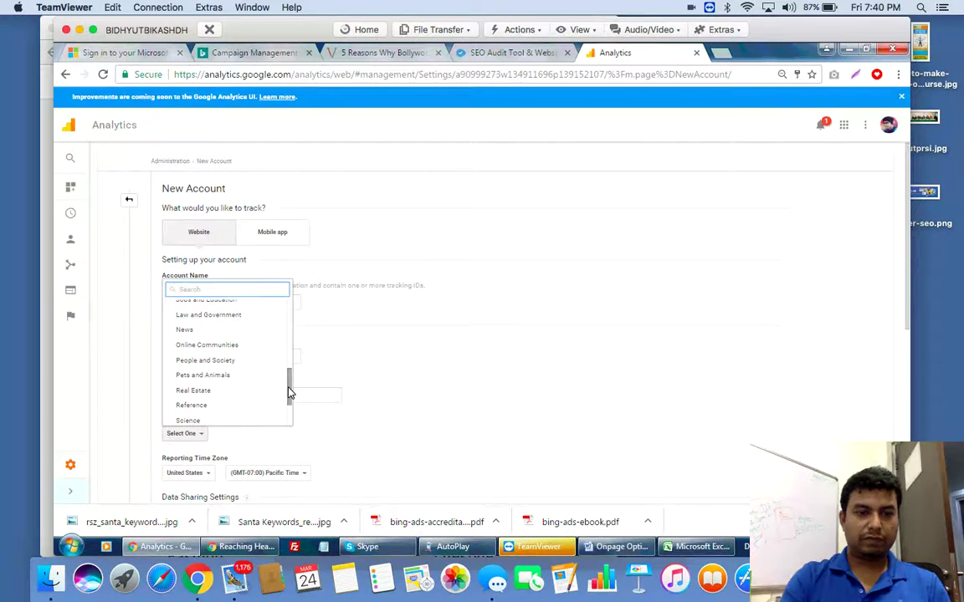
left_click(217, 362)
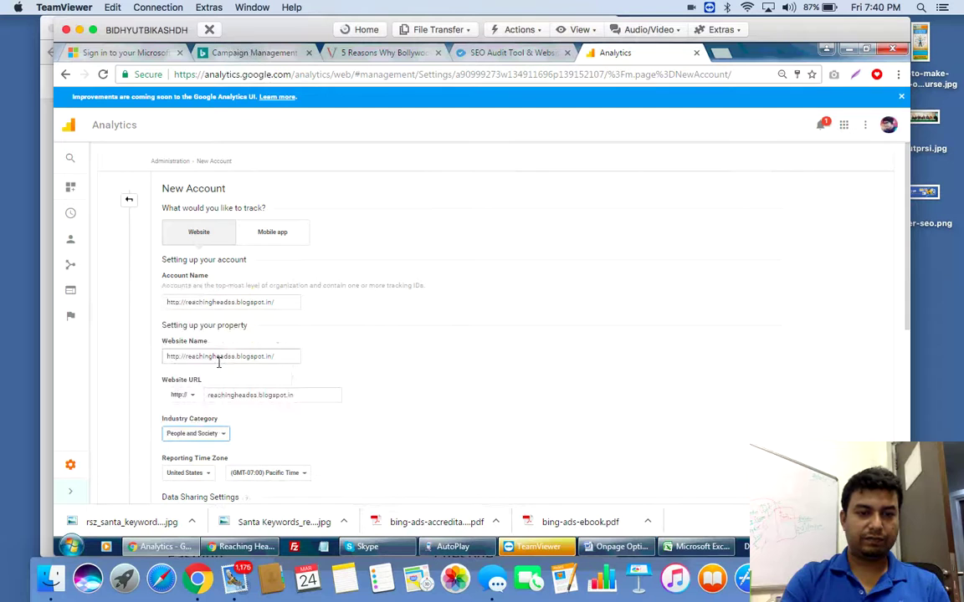
Step: Set the industry category of the new property to Online Communities
left_click(210, 441)
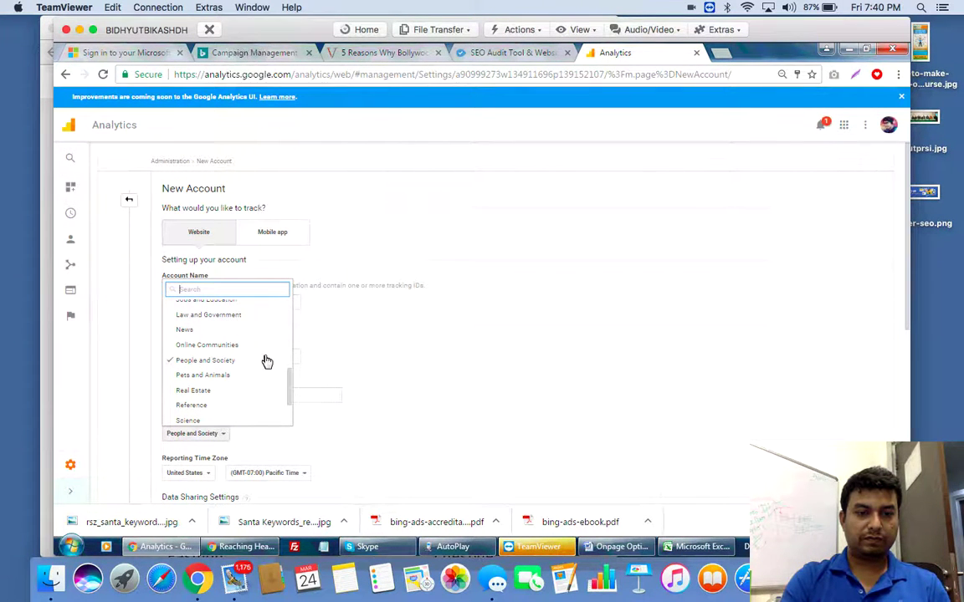
left_click(228, 344)
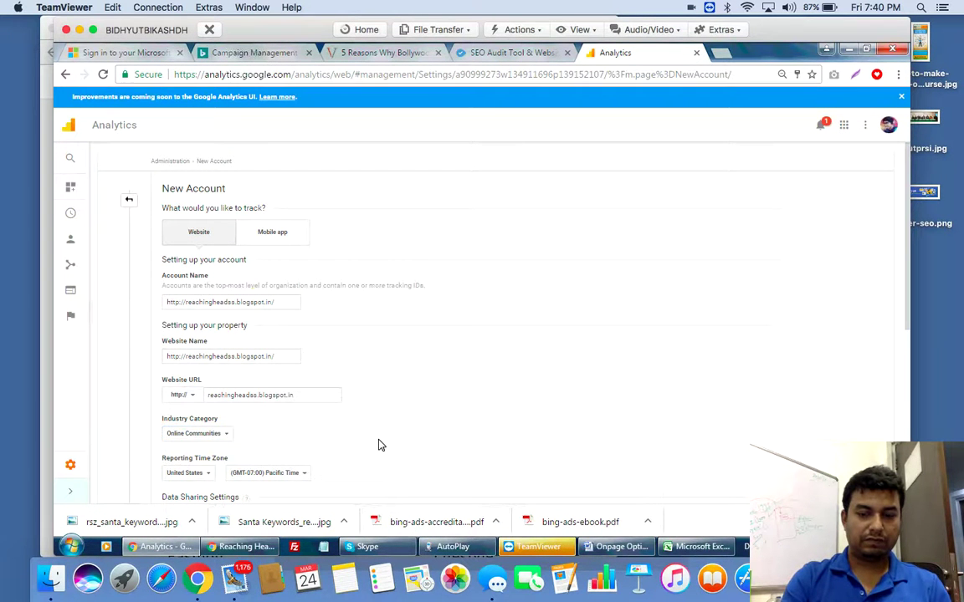
Step: Set the reporting time zone country of the new property to India
scroll(380, 444, "down", 5)
scroll(378, 443, "down", 2)
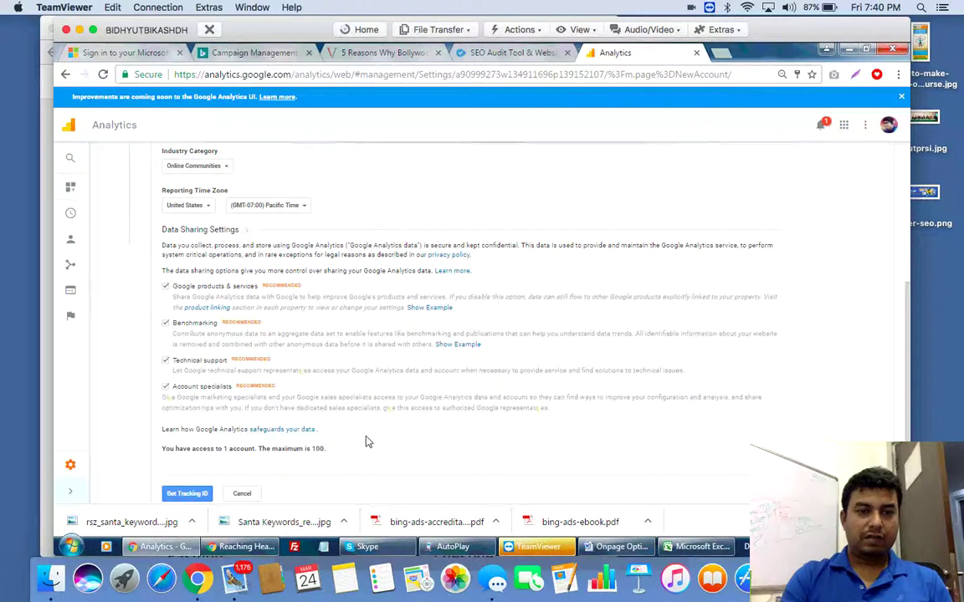
left_click(204, 208)
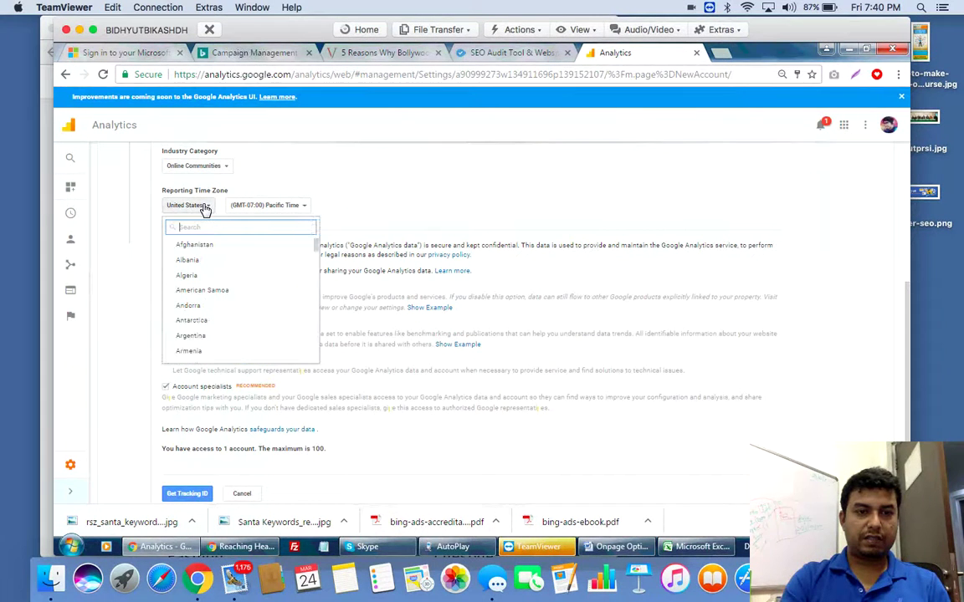
type("I")
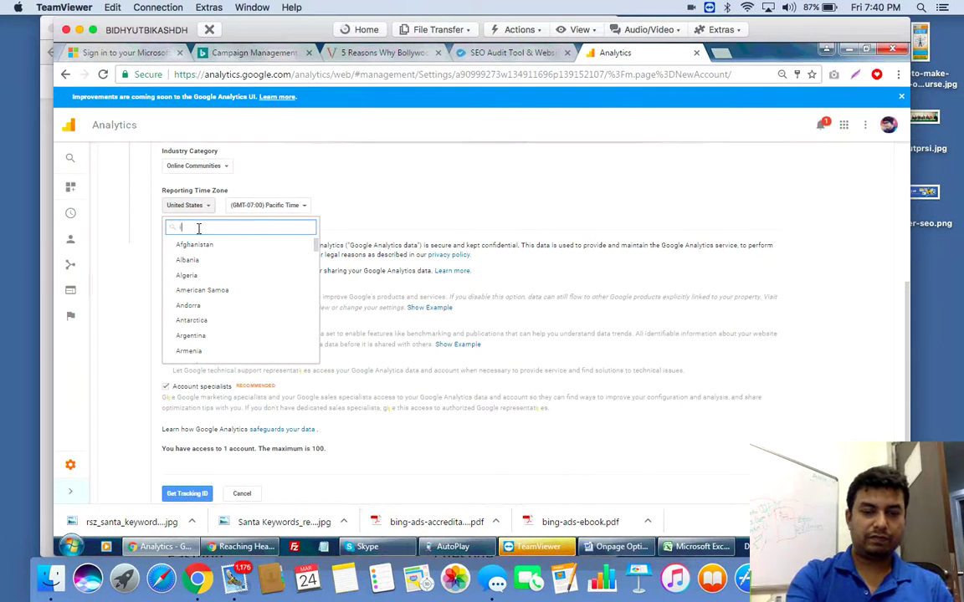
type("ndi")
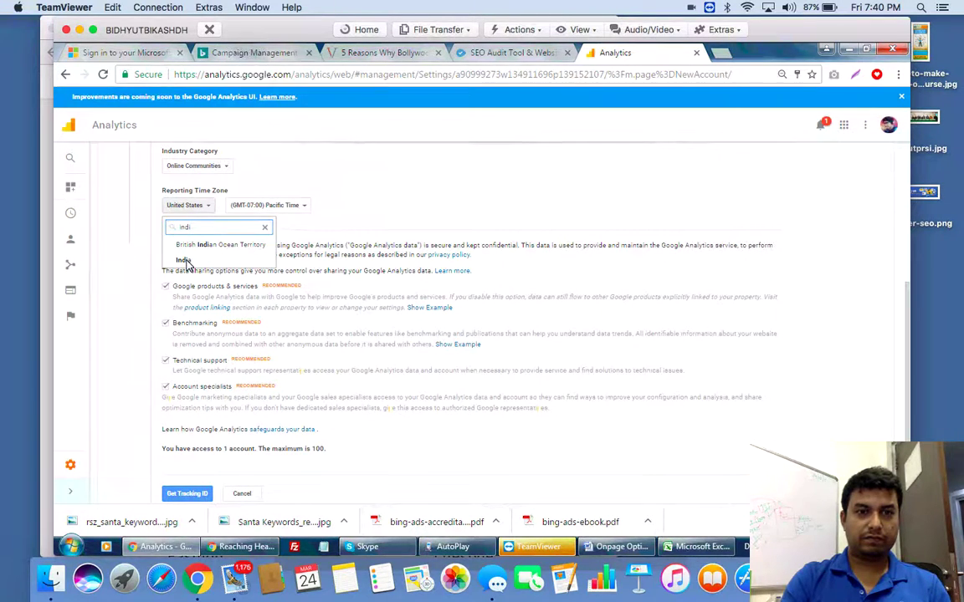
left_click(186, 262)
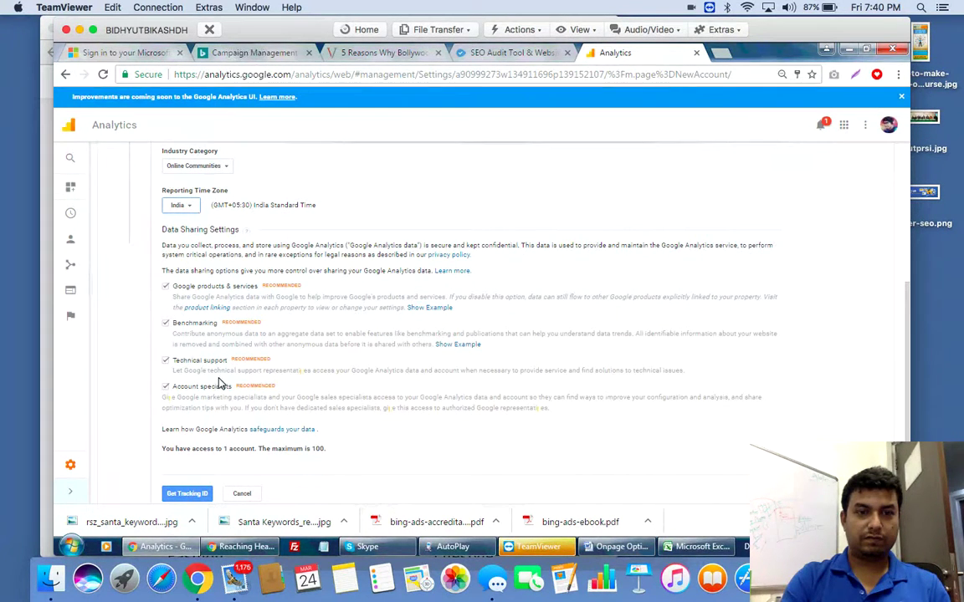
Step: Request the tracking ID and accept the Google Analytics Terms of Service with India as the country of residence
left_click(195, 494)
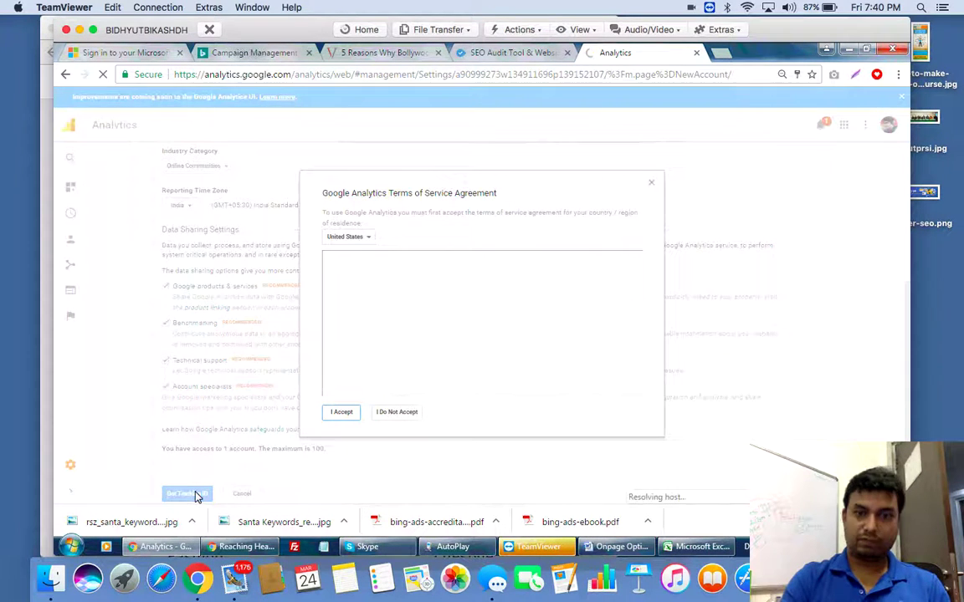
left_click(361, 242)
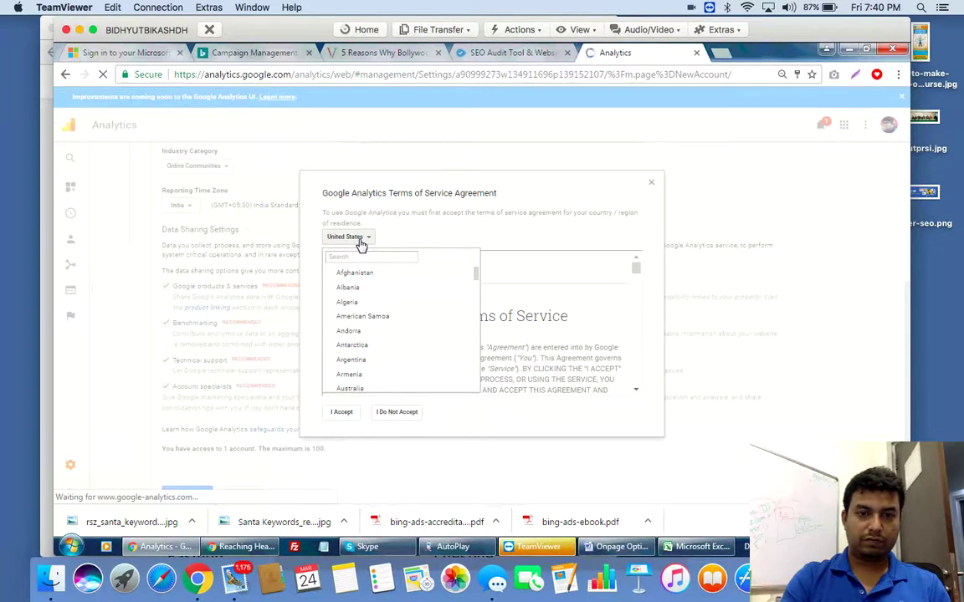
type("india")
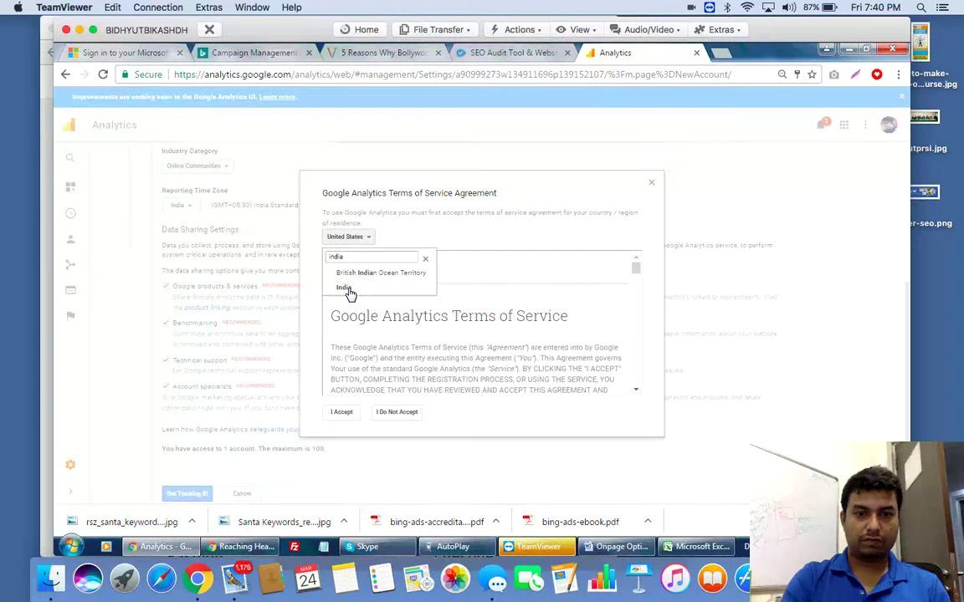
left_click(346, 288)
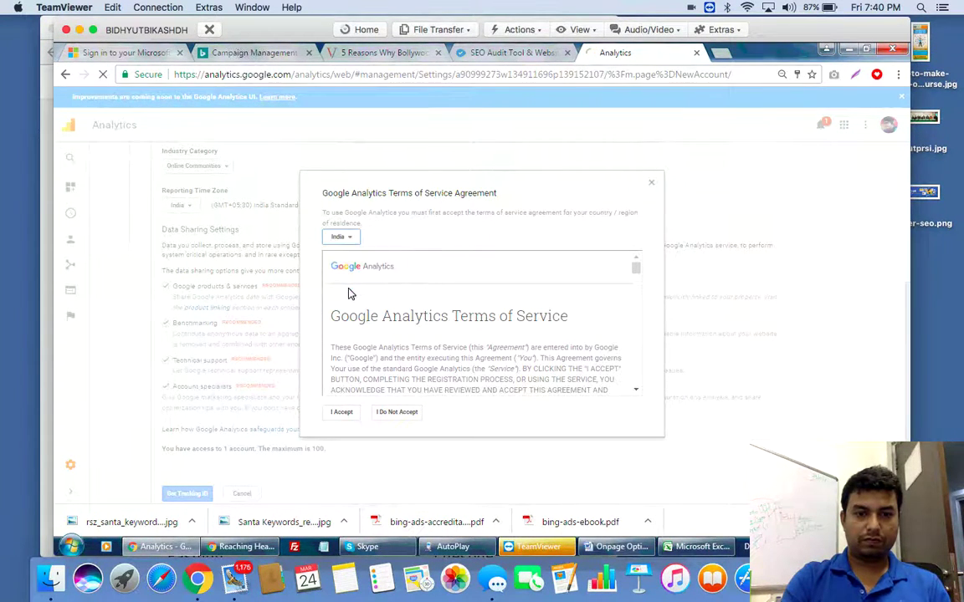
left_click(341, 413)
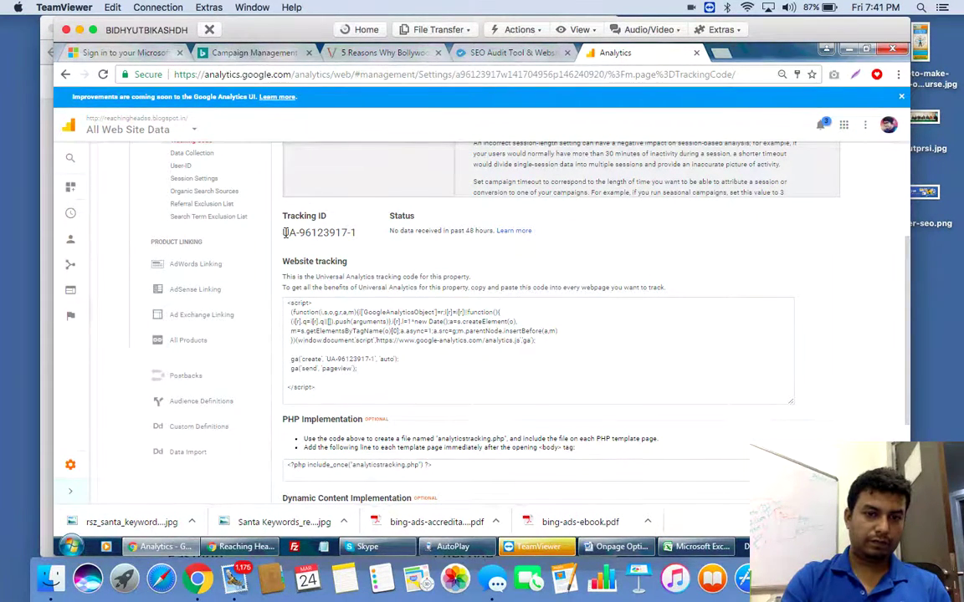
Step: Copy the new property's tracking ID from the tracking code page
right_click(285, 232)
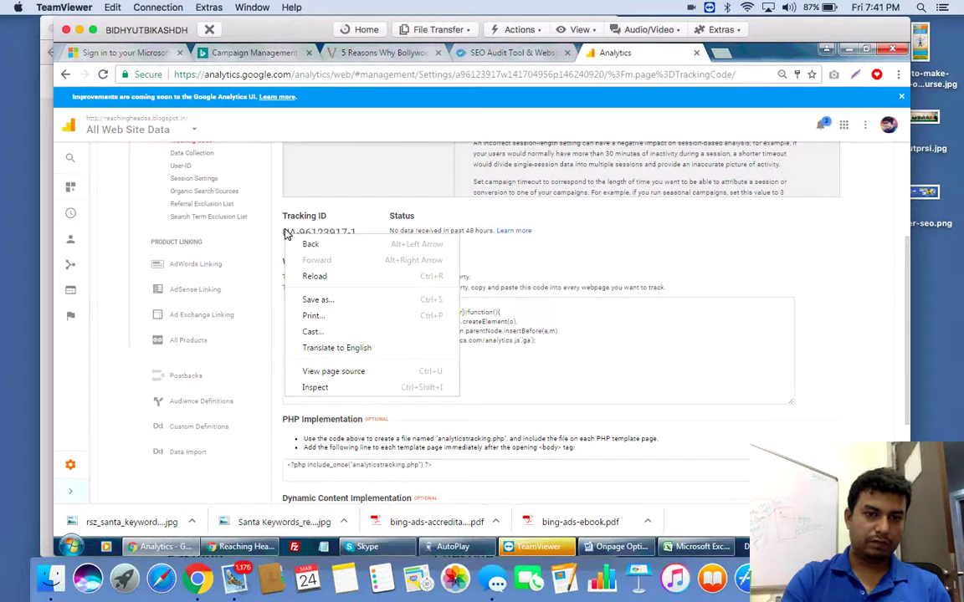
left_click(286, 231)
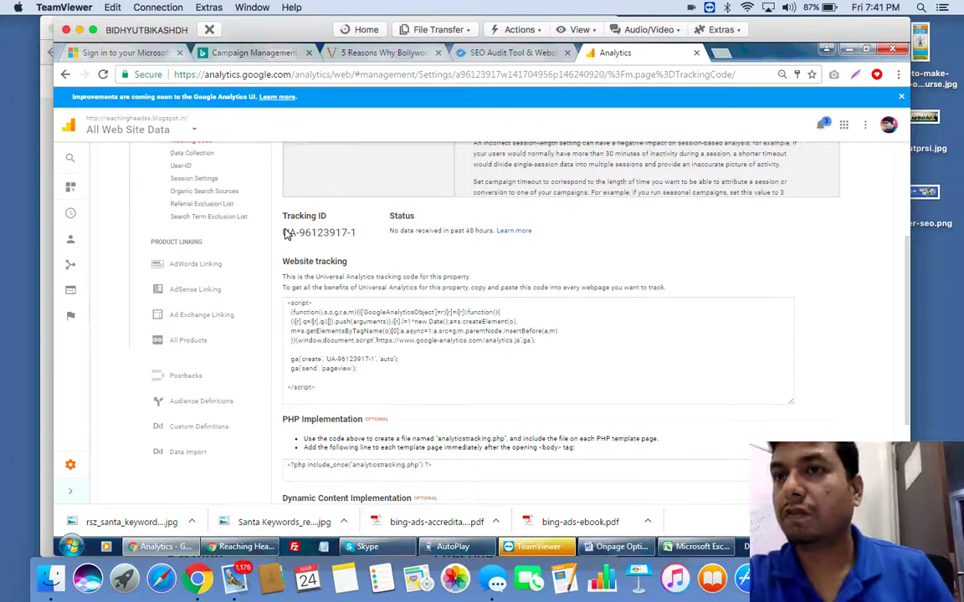
left_click_drag(283, 233, 356, 233)
key("super+c")
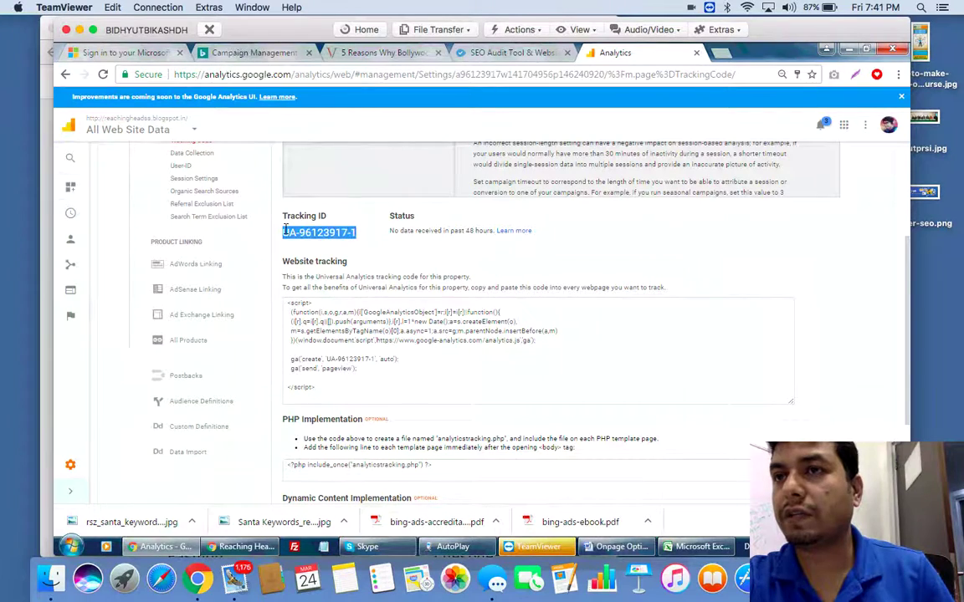
right_click(285, 235)
key("Escape")
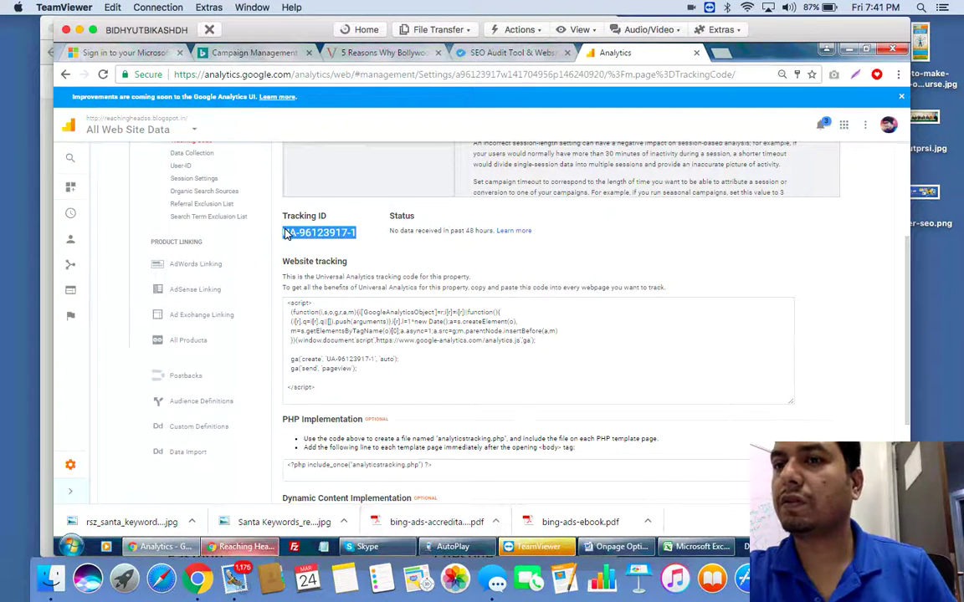
Step: Switch to the blog's Other settings in Blogger, paste the copied tracking ID as the Analytics Web Property ID and save the settings
key("alt+Tab")
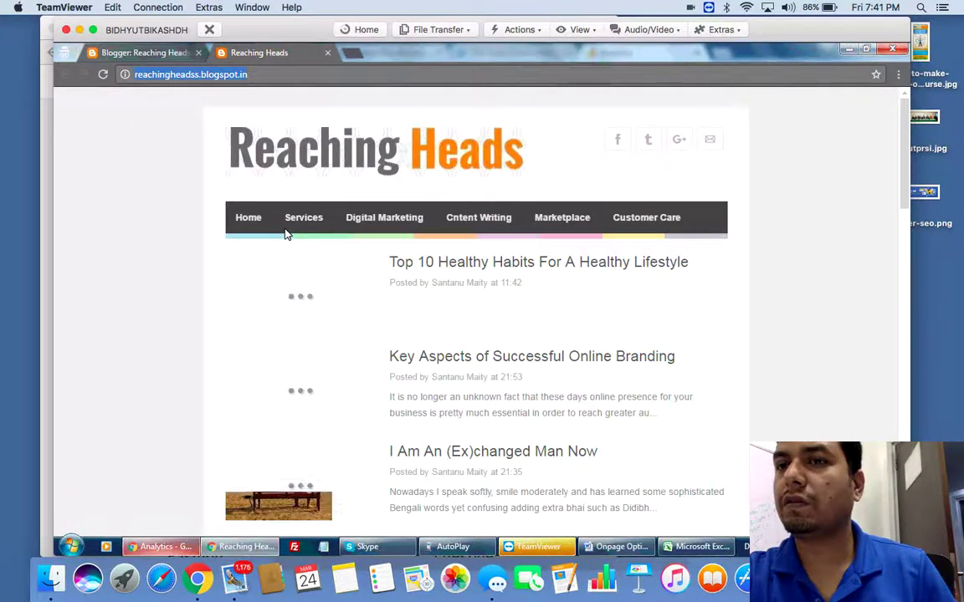
key("ctrl+shift+Tab")
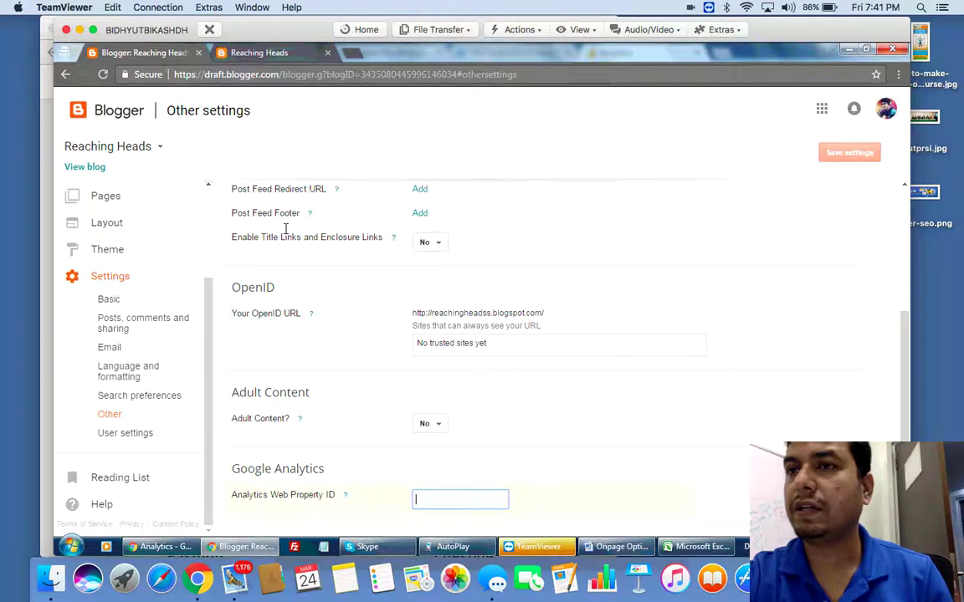
right_click(432, 499)
left_click(464, 389)
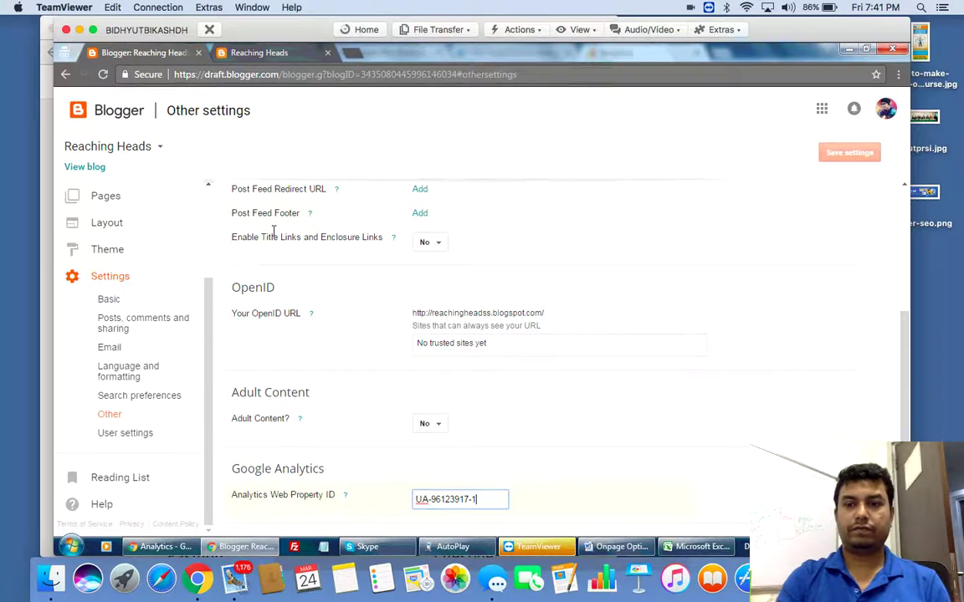
left_click(855, 153)
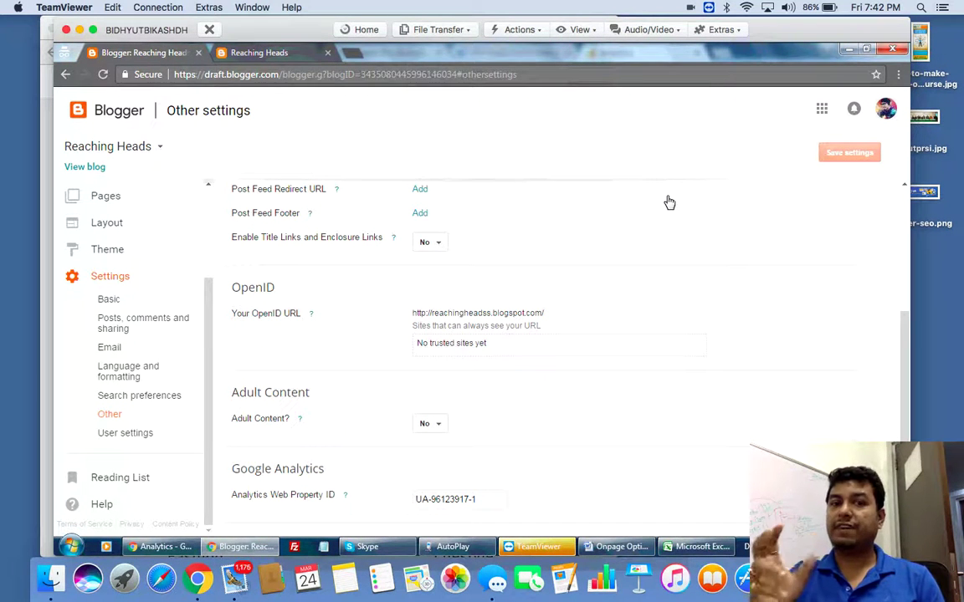
Step: In a new tab of the Analytics browser window, search Google for "google webmaster" and open the Google Webmasters site
left_click(356, 54)
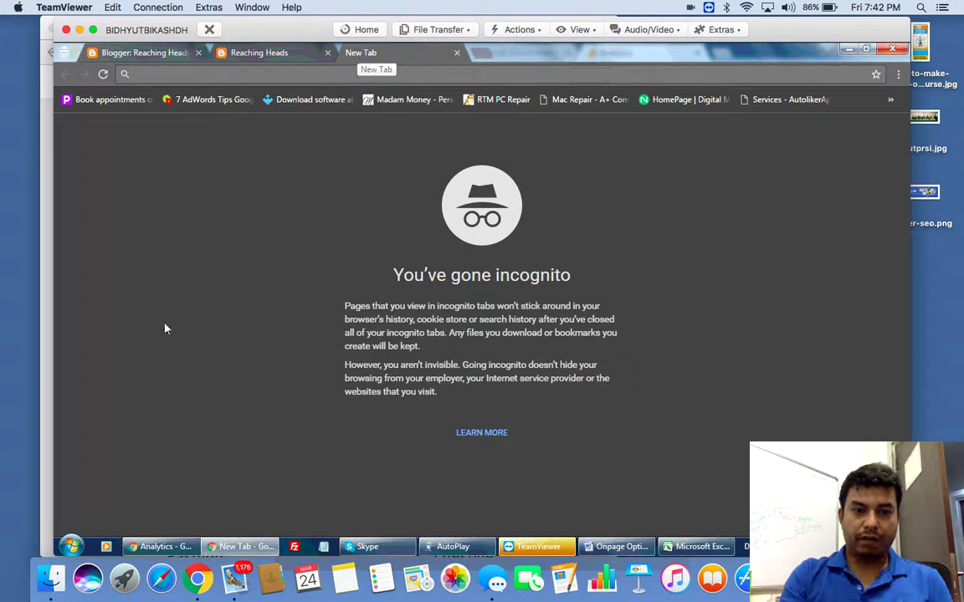
left_click(165, 549)
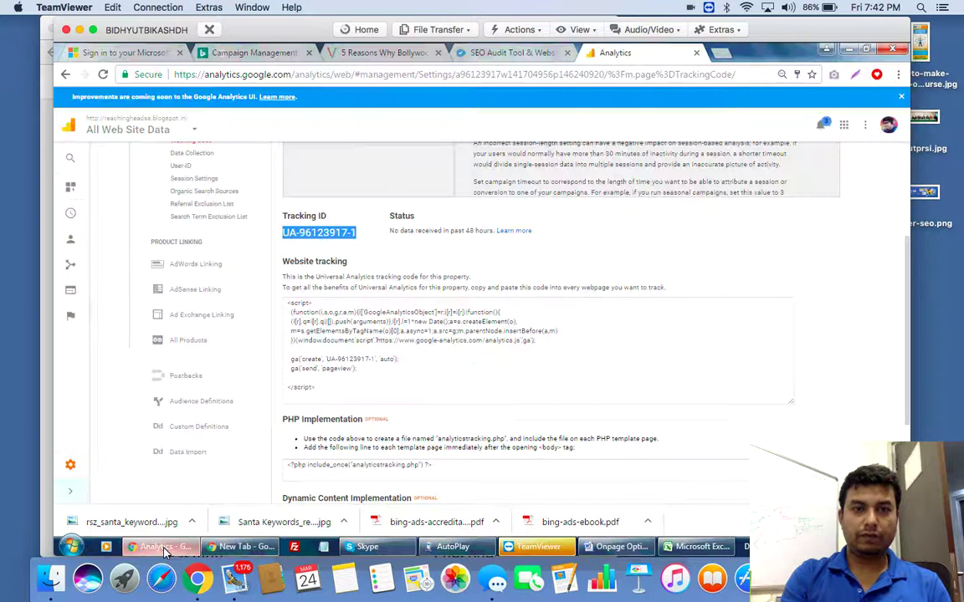
left_click(723, 54)
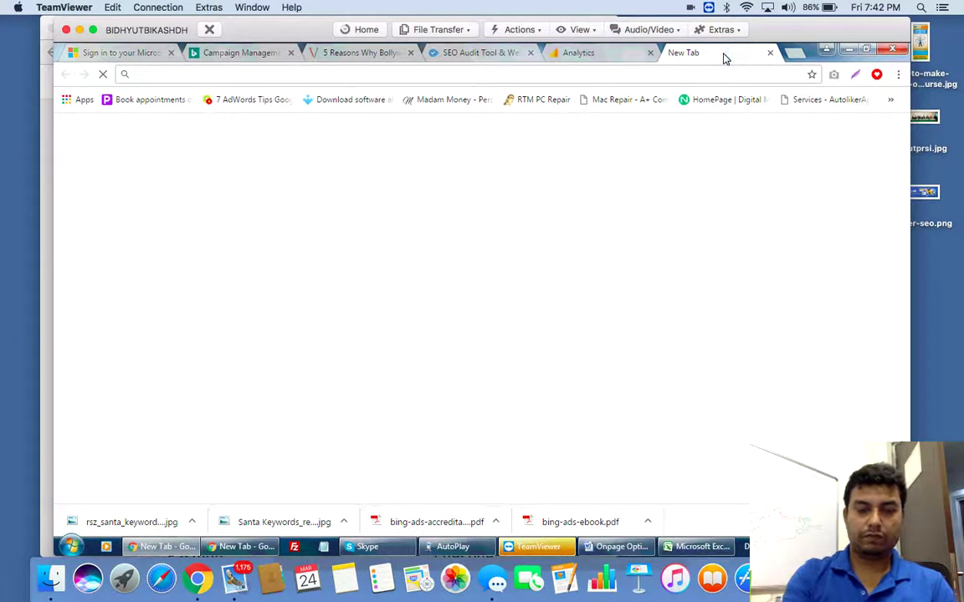
type("goog")
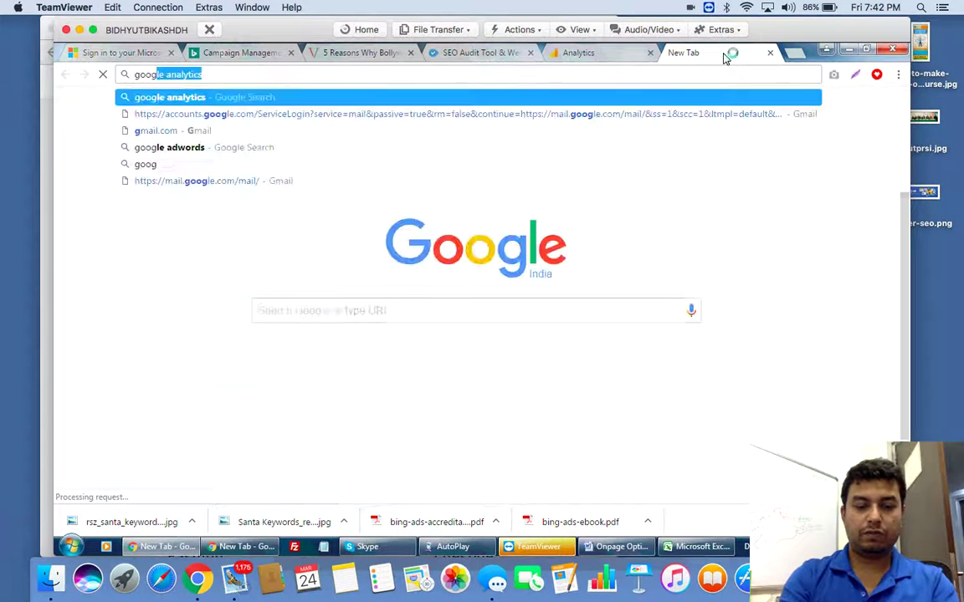
type("le webm")
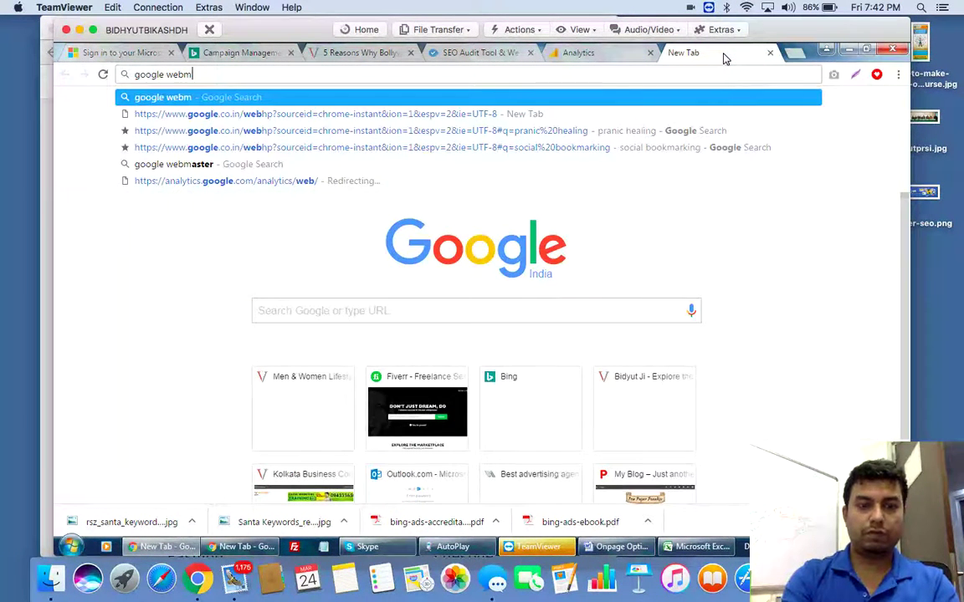
type("sas")
key("BackSpace")
key("BackSpace")
key("BackSpace")
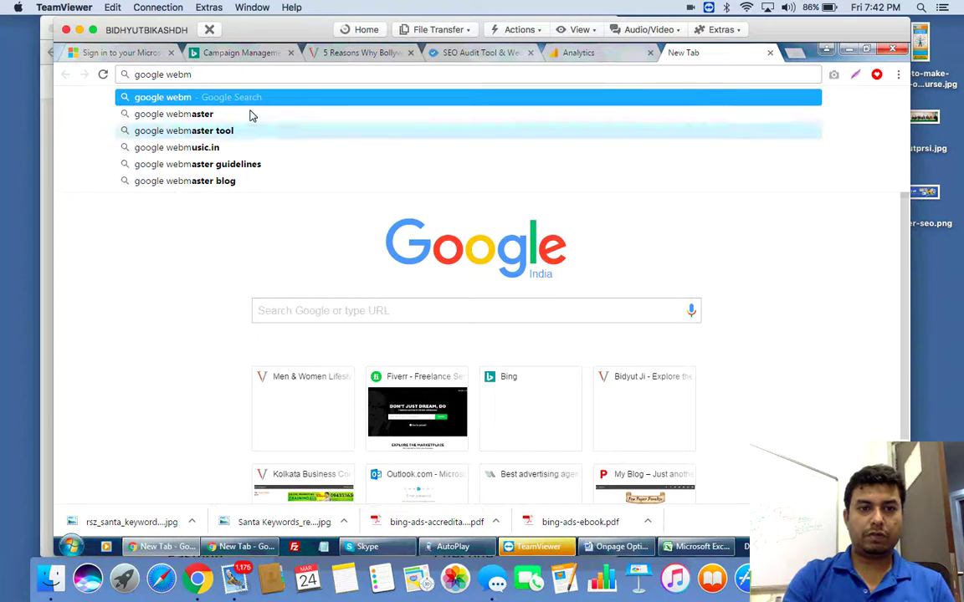
left_click(202, 119)
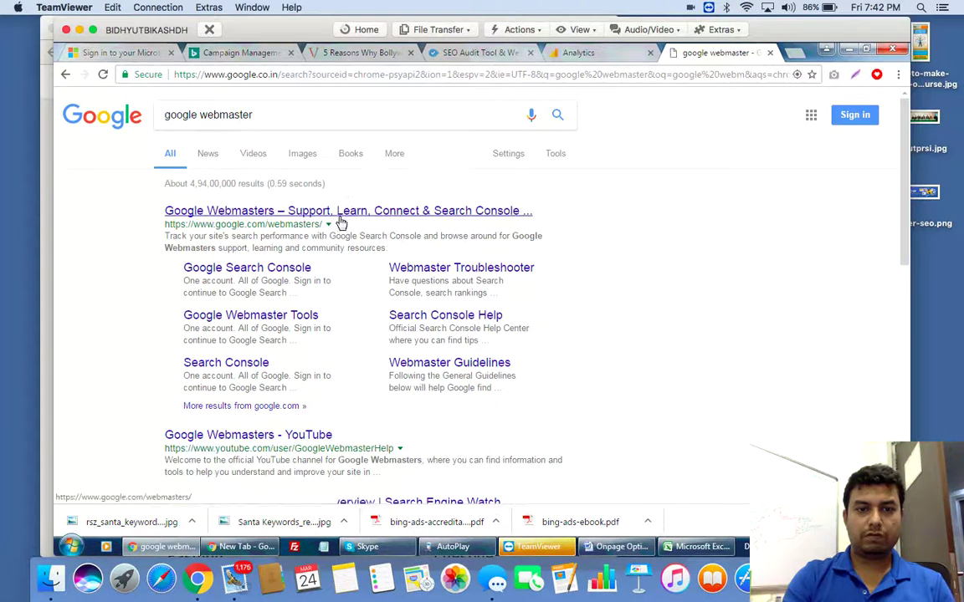
left_click(343, 214)
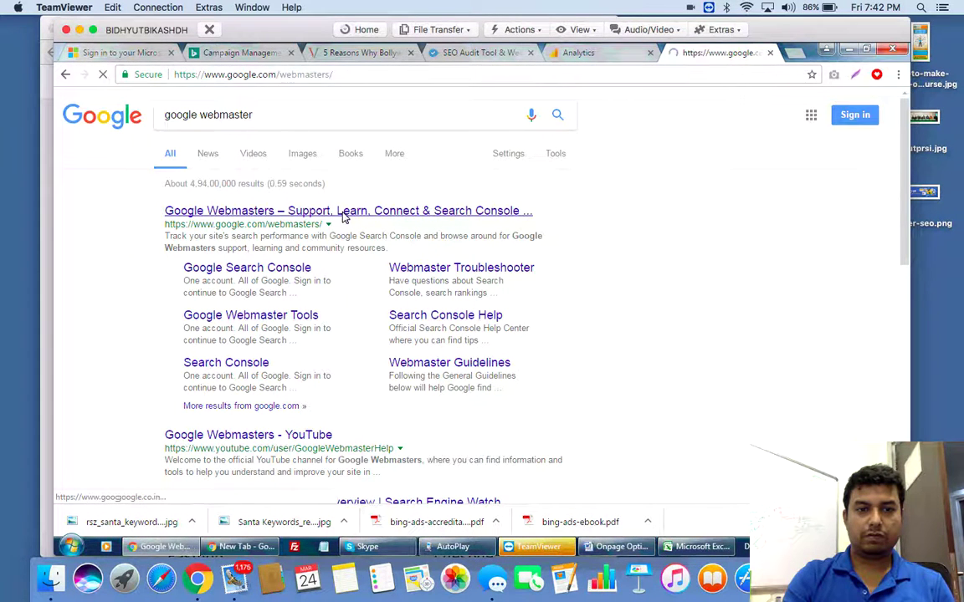